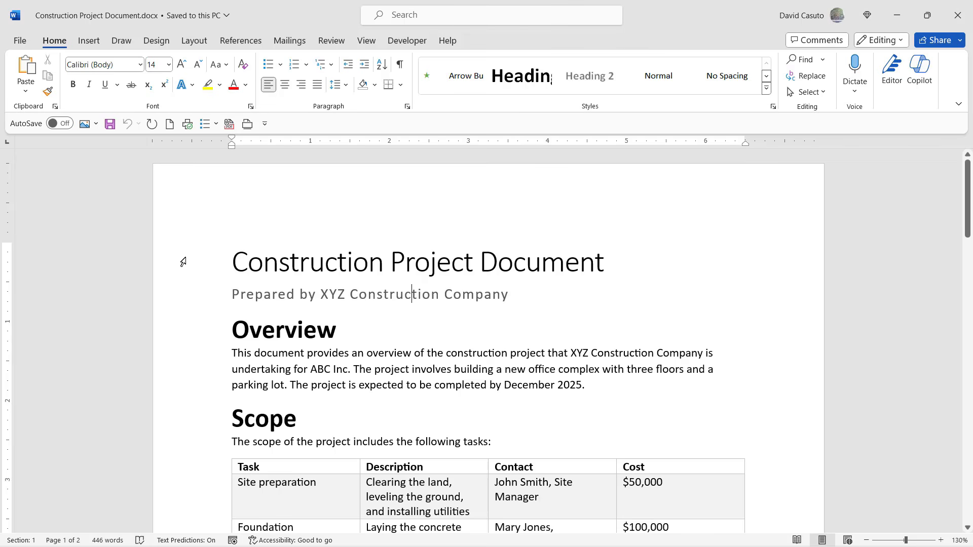
{"action": "key", "text": "Down"}
{"action": "left_click", "coordinate": [174, 262]}
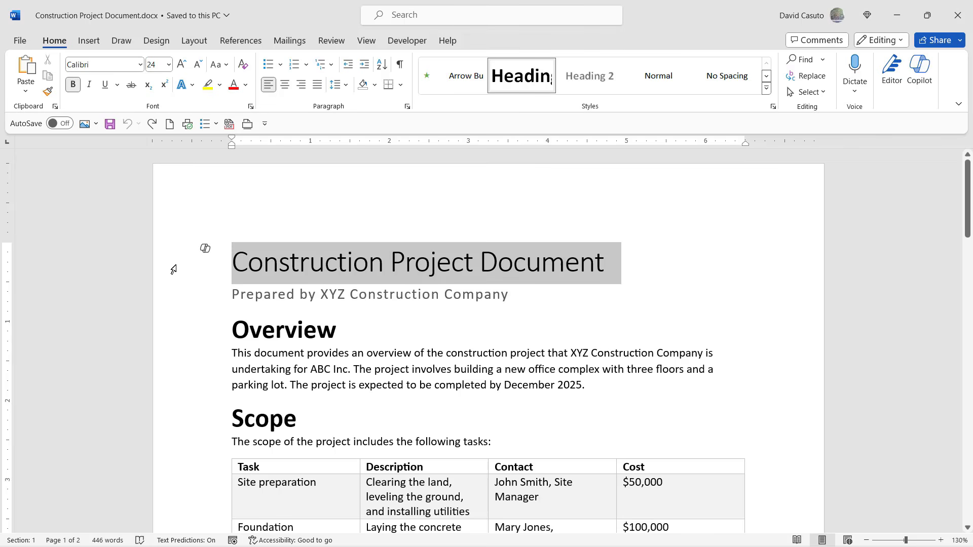
{"action": "left_click", "coordinate": [172, 298], "text": "shift"}
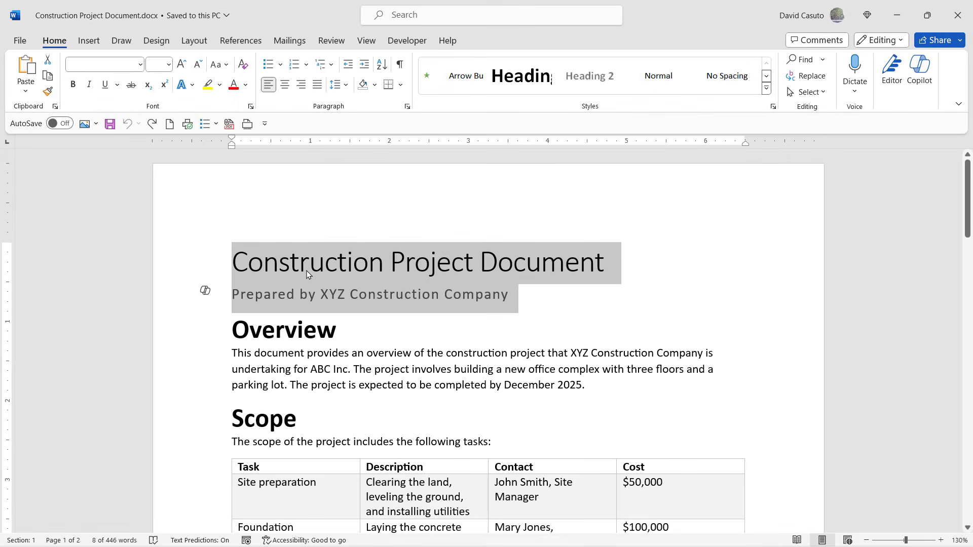
{"action": "left_click", "coordinate": [307, 274]}
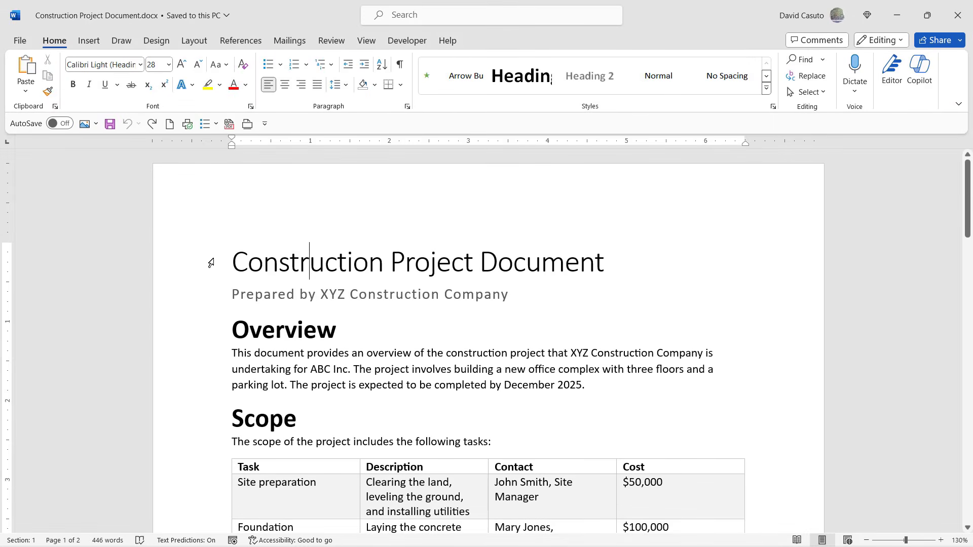
Copy the document's title and subtitle lines into a new blank document, keeping the source formatting.
{"action": "left_click_drag", "start_coordinate": [210, 263], "coordinate": [201, 292]}
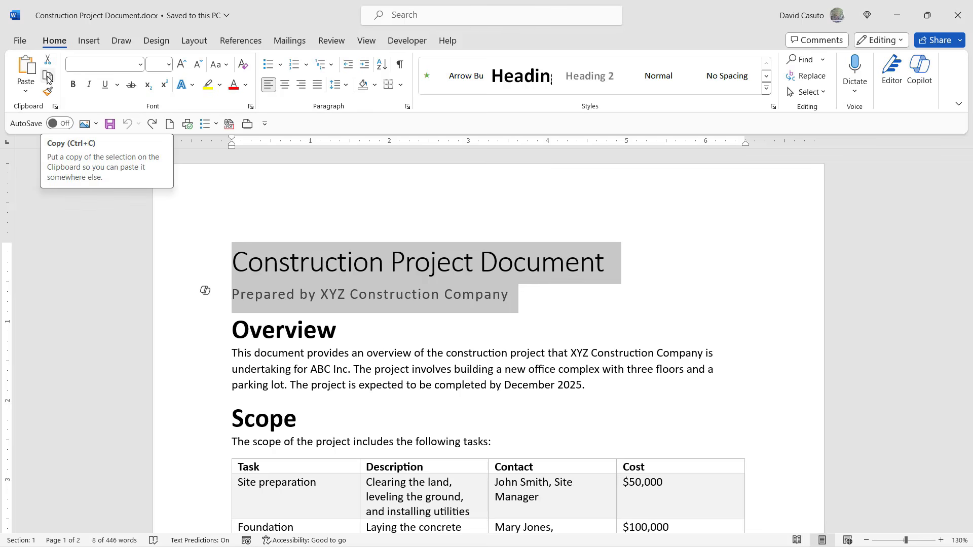
{"action": "left_click", "coordinate": [48, 77]}
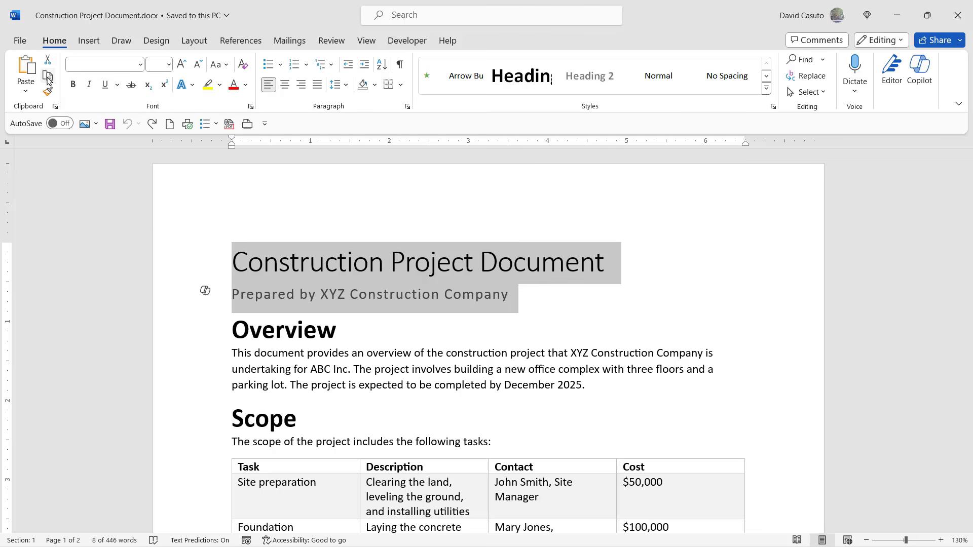
{"action": "left_click", "coordinate": [169, 125]}
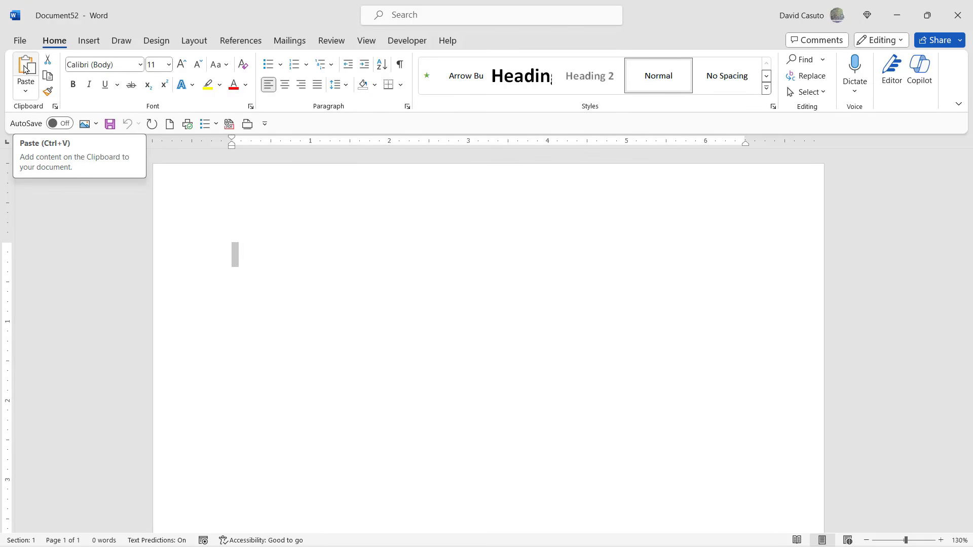
{"action": "left_click", "coordinate": [26, 69]}
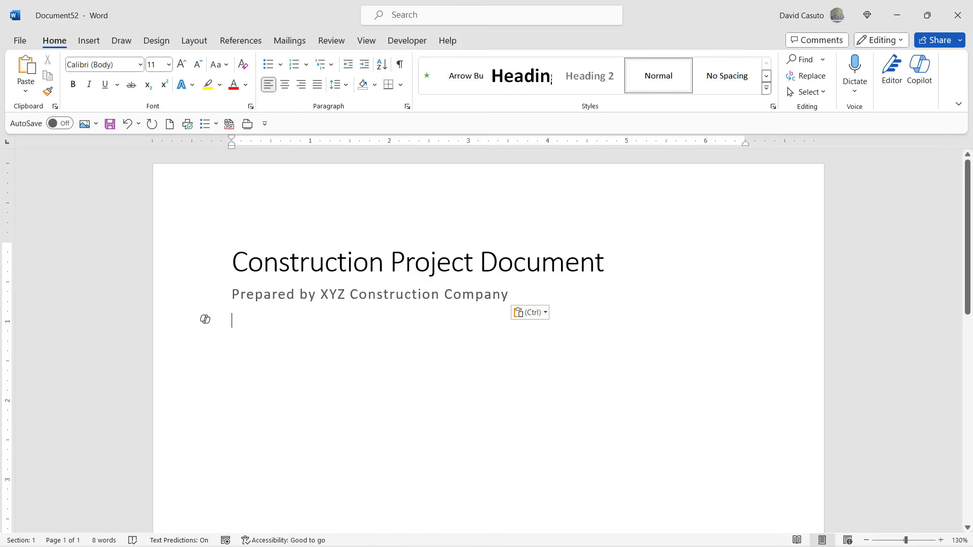
{"action": "left_click", "coordinate": [537, 316]}
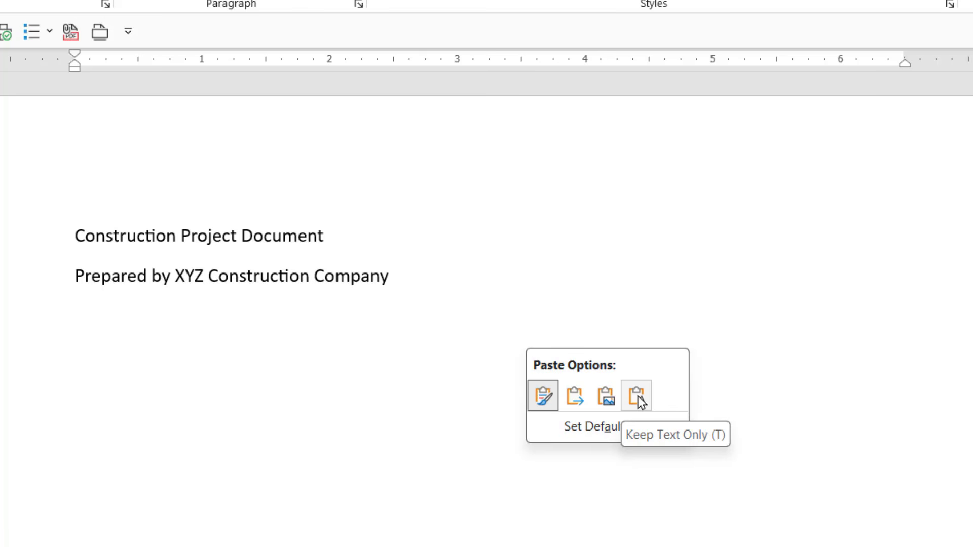
{"action": "left_click", "coordinate": [543, 400]}
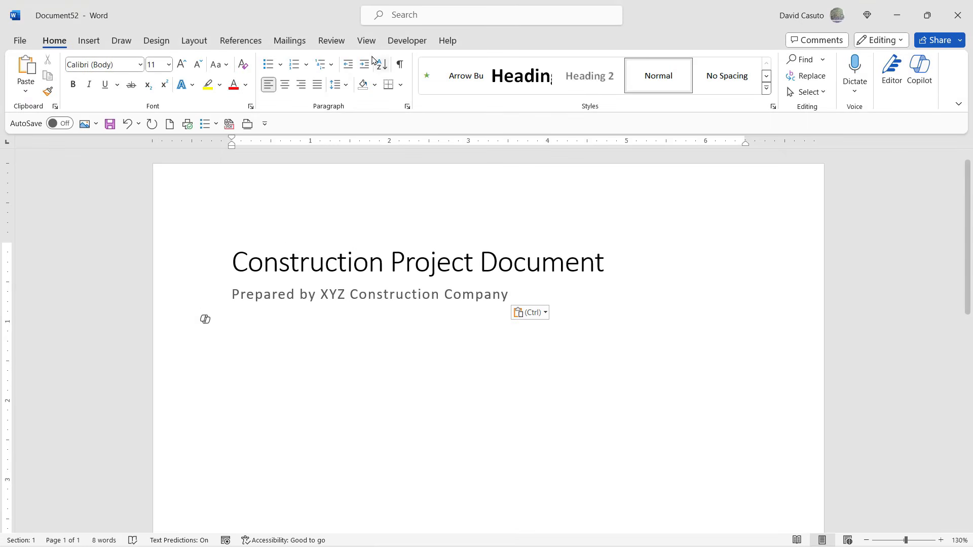
Switch back to the open Construction Project Document.docx window.
{"action": "left_click", "coordinate": [367, 40]}
{"action": "left_click", "coordinate": [726, 89]}
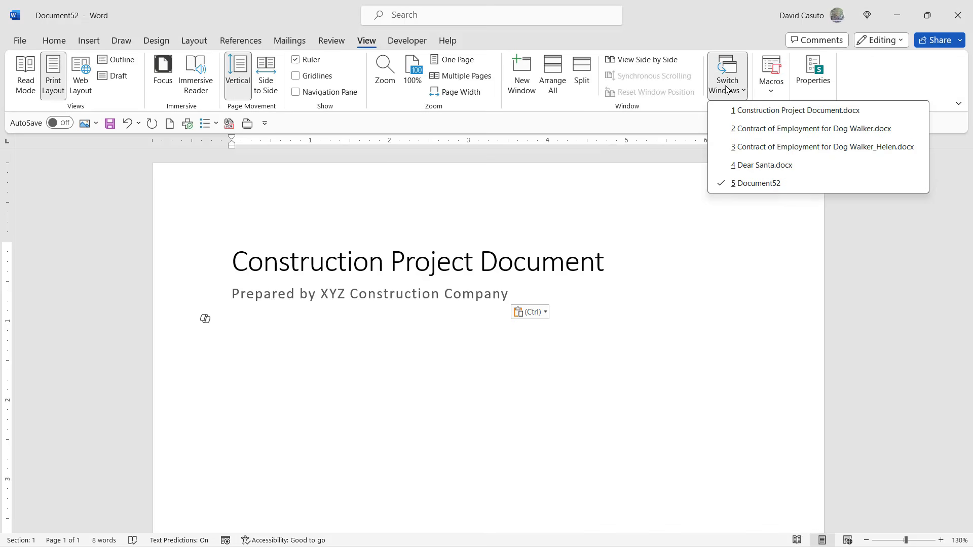
{"action": "left_click", "coordinate": [753, 117]}
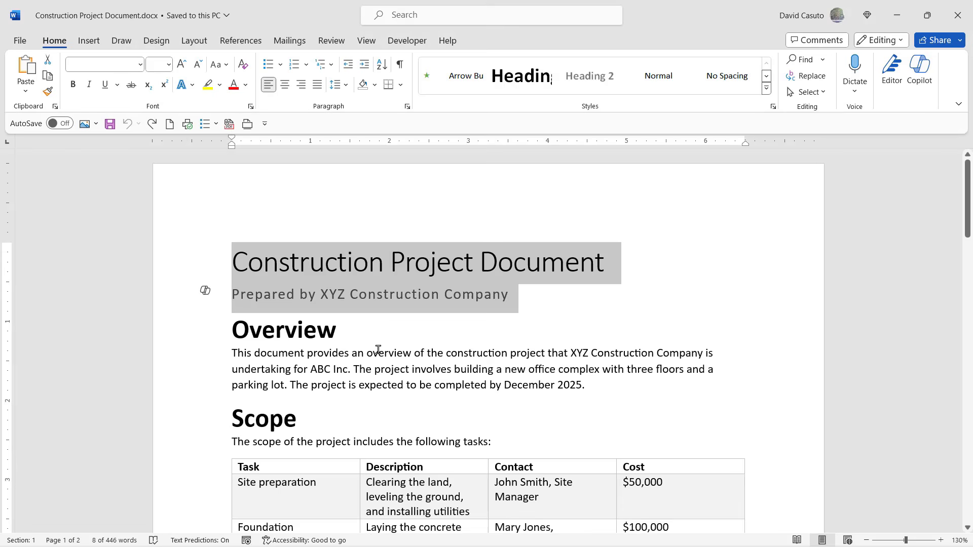
Move the whole Budget section, from its heading through the bulleted breakdown, to the end of the document after the Quality section.
{"action": "left_click", "coordinate": [378, 350]}
{"action": "scroll", "coordinate": [378, 349], "scroll_direction": "down", "scroll_amount": 1}
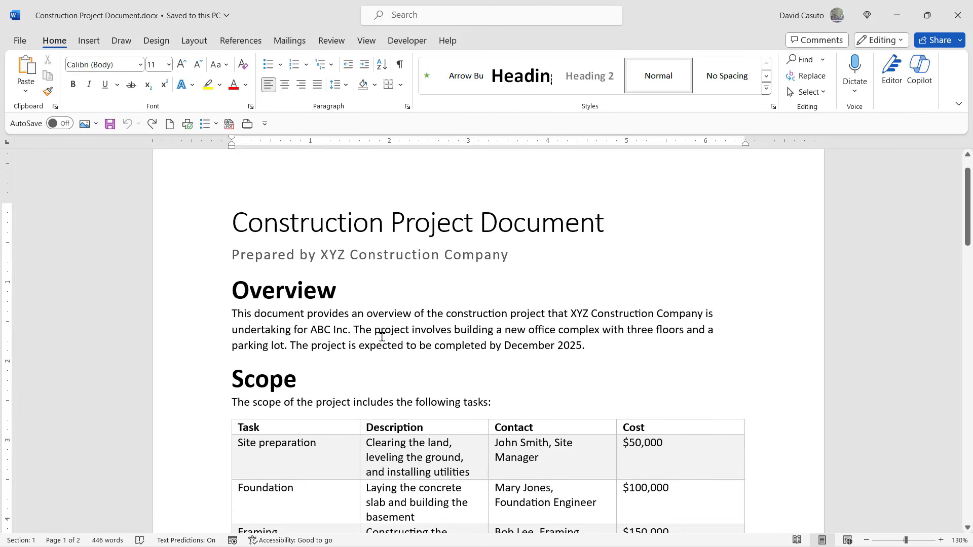
{"action": "scroll", "coordinate": [382, 337], "scroll_direction": "down", "scroll_amount": 12}
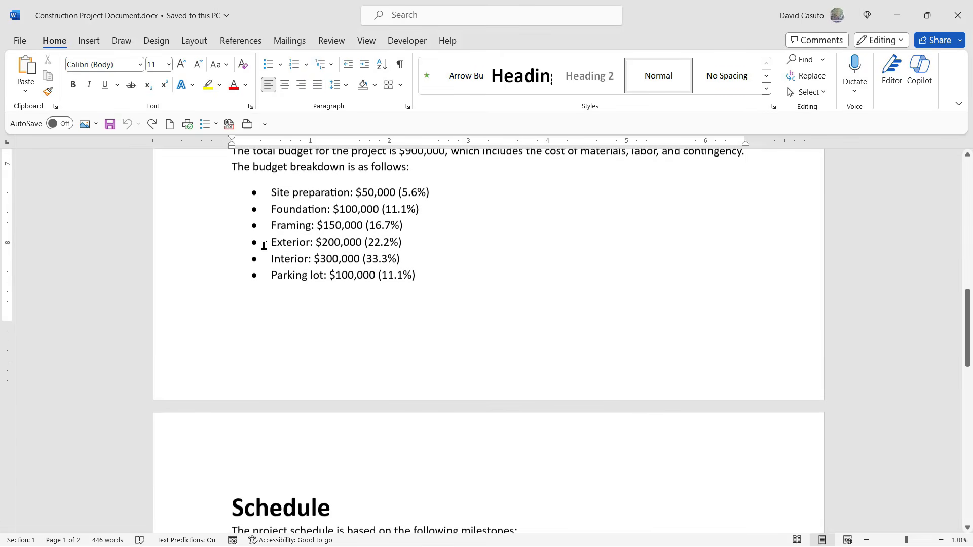
{"action": "scroll", "coordinate": [259, 202], "scroll_direction": "up", "scroll_amount": 2}
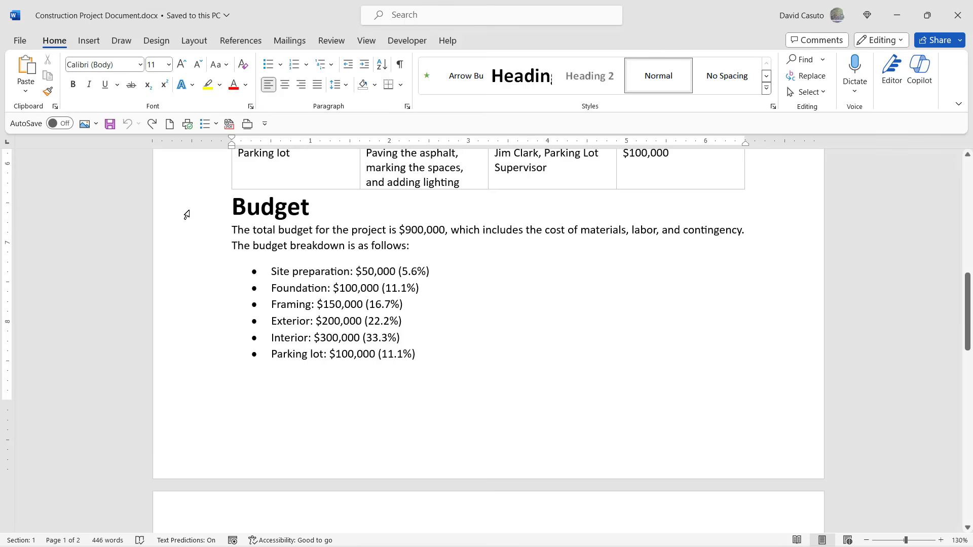
{"action": "left_click_drag", "start_coordinate": [181, 206], "coordinate": [180, 365]}
{"action": "key", "text": "ctrl+c"}
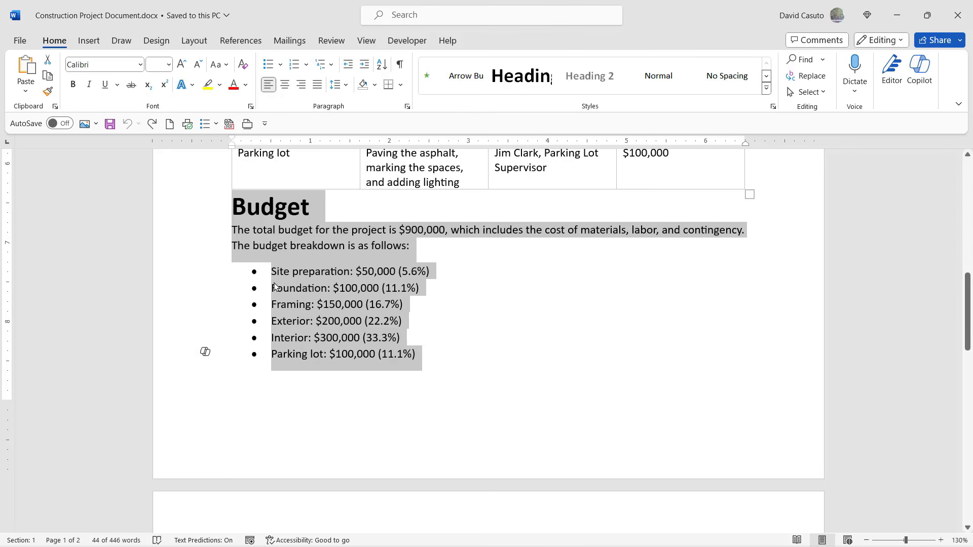
{"action": "left_click", "coordinate": [49, 62]}
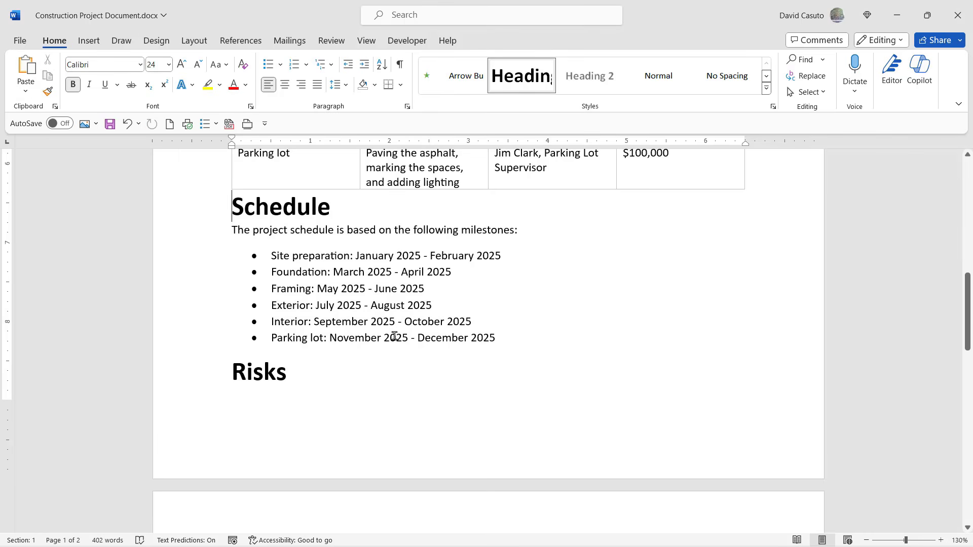
{"action": "scroll", "coordinate": [395, 336], "scroll_direction": "down", "scroll_amount": 1}
{"action": "scroll", "coordinate": [395, 336], "scroll_direction": "down", "scroll_amount": 10}
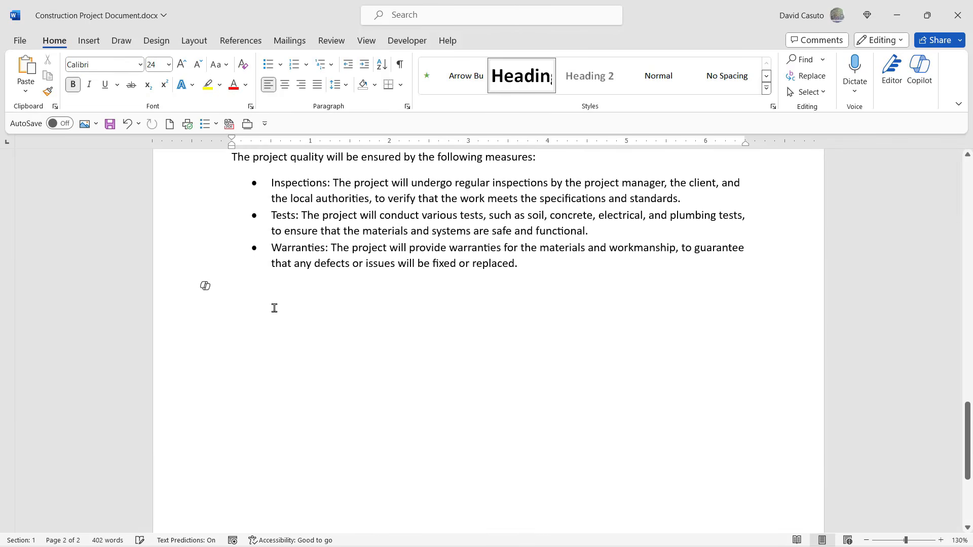
{"action": "left_click", "coordinate": [236, 300]}
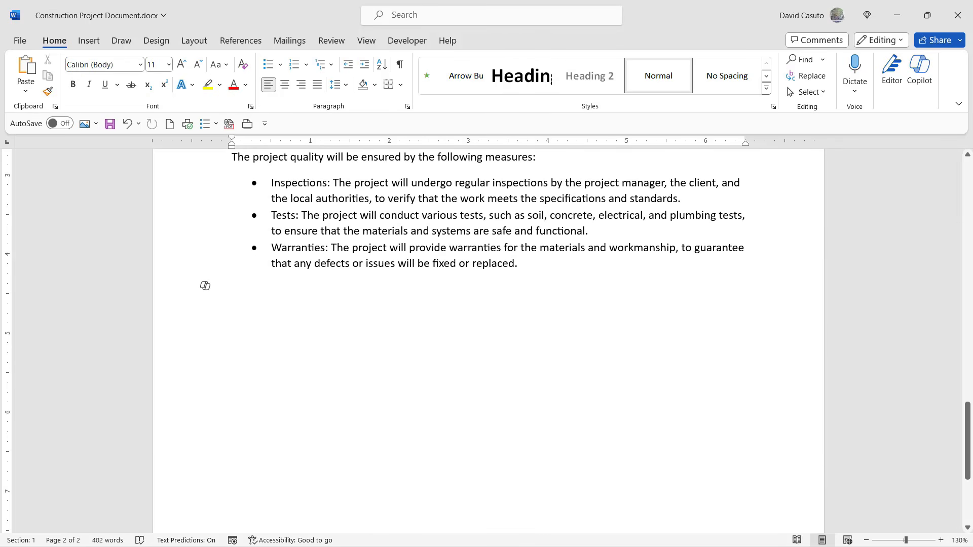
{"action": "left_click", "coordinate": [25, 68]}
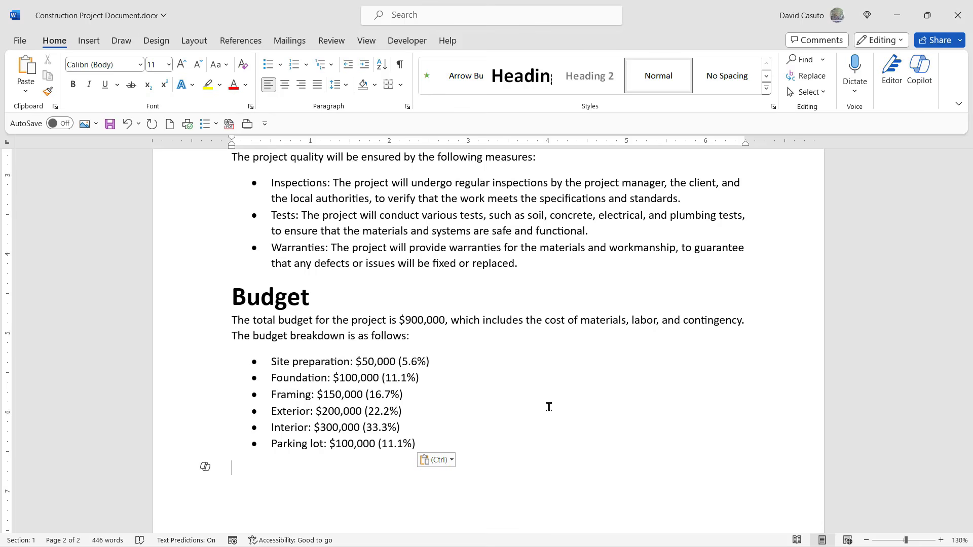
Cut the Quality section, including its heading and bulleted list, and paste it below the subtitle in Document52.
{"action": "scroll", "coordinate": [547, 406], "scroll_direction": "up", "scroll_amount": 3}
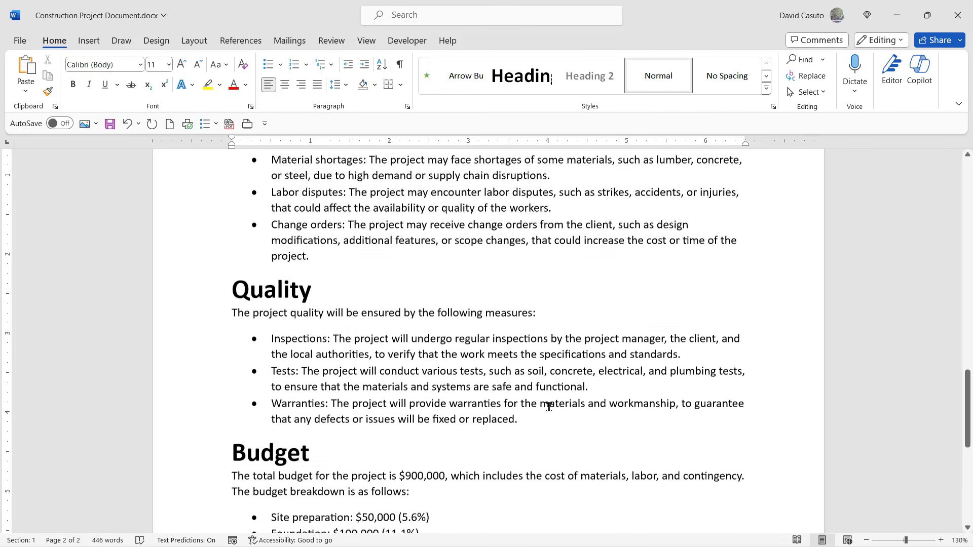
{"action": "left_click_drag", "start_coordinate": [203, 294], "coordinate": [205, 426]}
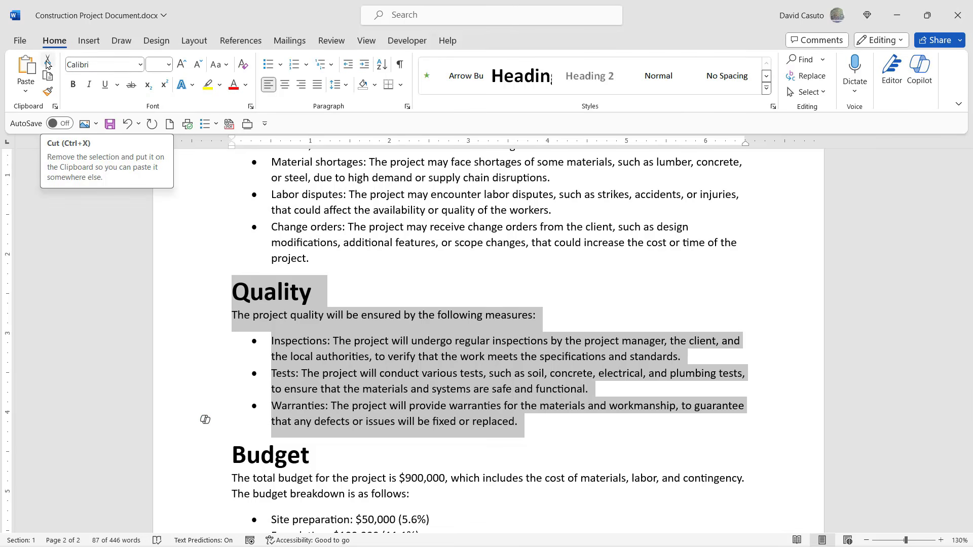
{"action": "left_click", "coordinate": [47, 64]}
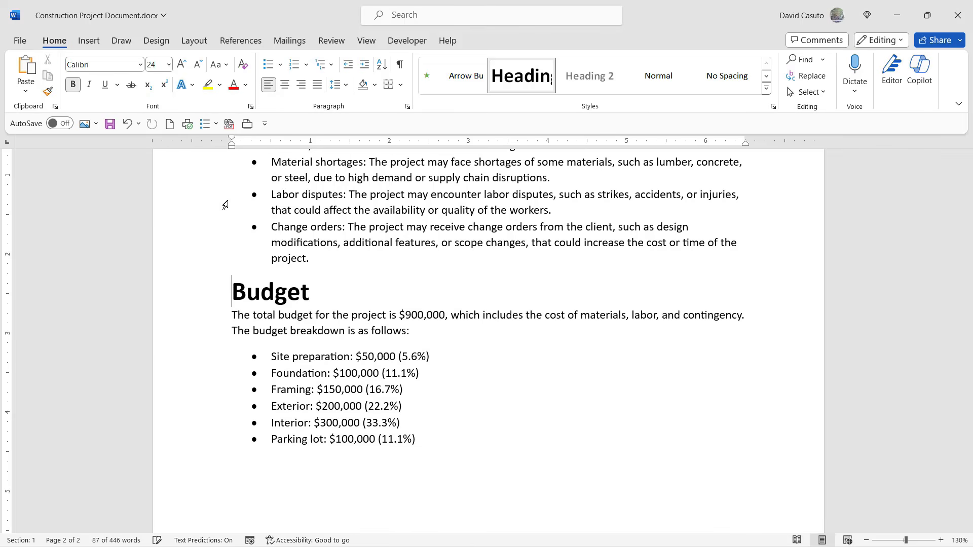
{"action": "left_click", "coordinate": [366, 41]}
{"action": "left_click", "coordinate": [711, 95]}
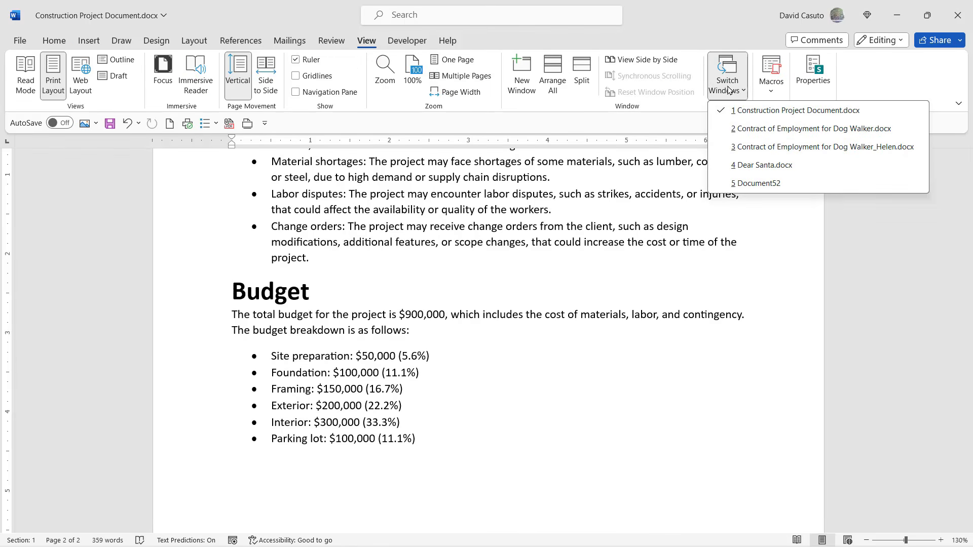
{"action": "left_click", "coordinate": [763, 185]}
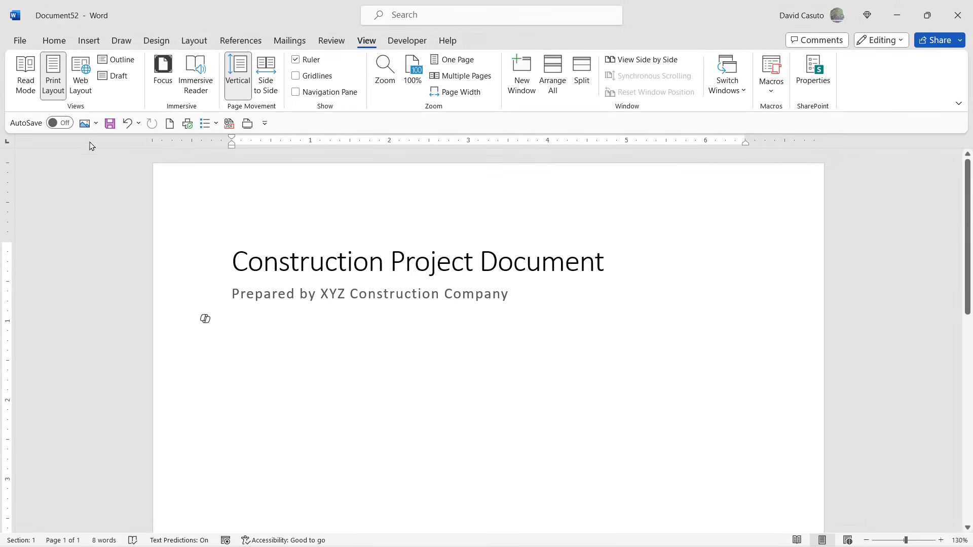
{"action": "left_click", "coordinate": [54, 41]}
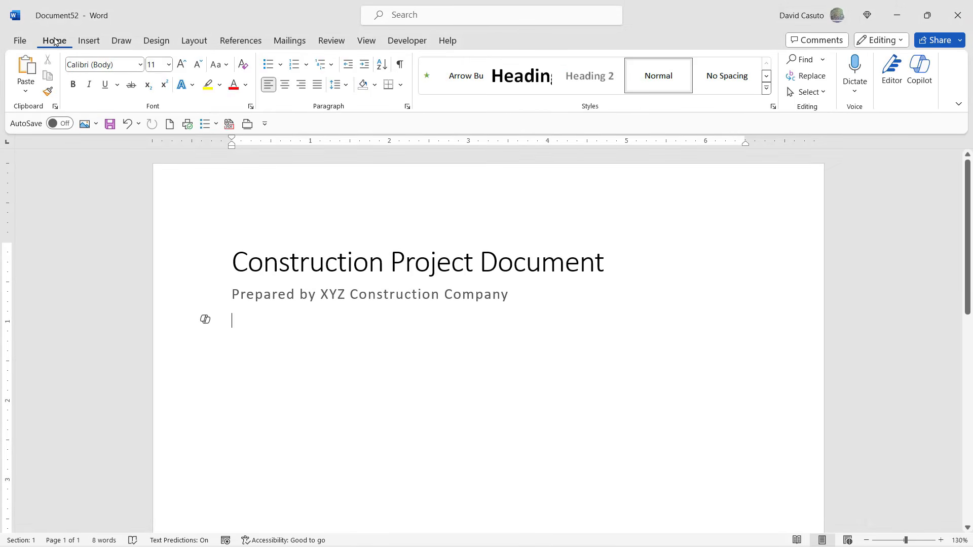
{"action": "left_click", "coordinate": [25, 67]}
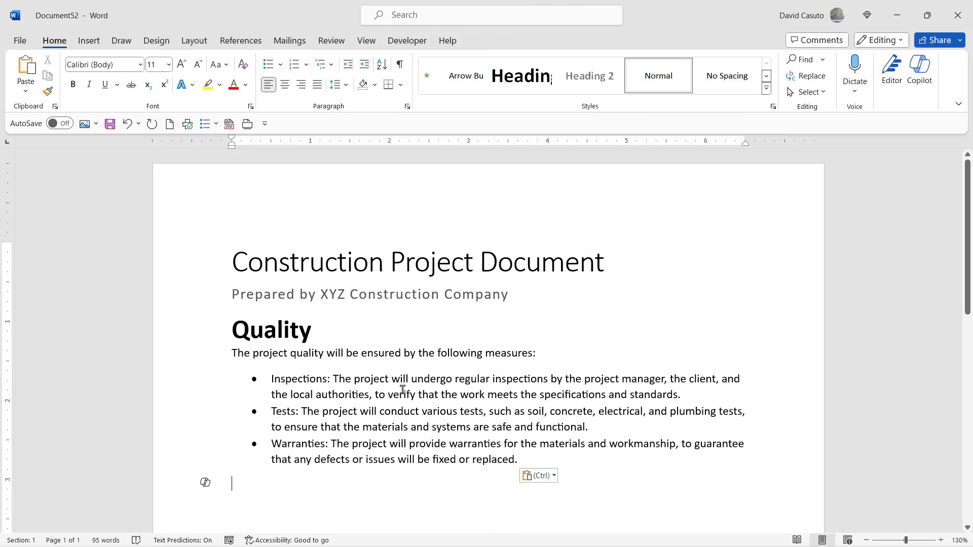